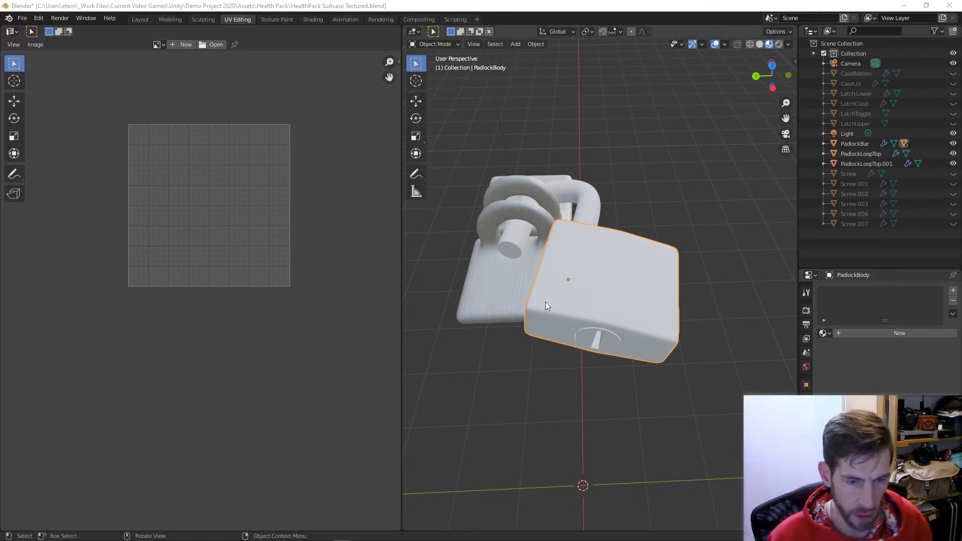
# Step: Create a new material for the padlock body named PadlockBody
pyautogui.moveTo(600, 288); pyautogui.dragTo(626, 295, button='middle')
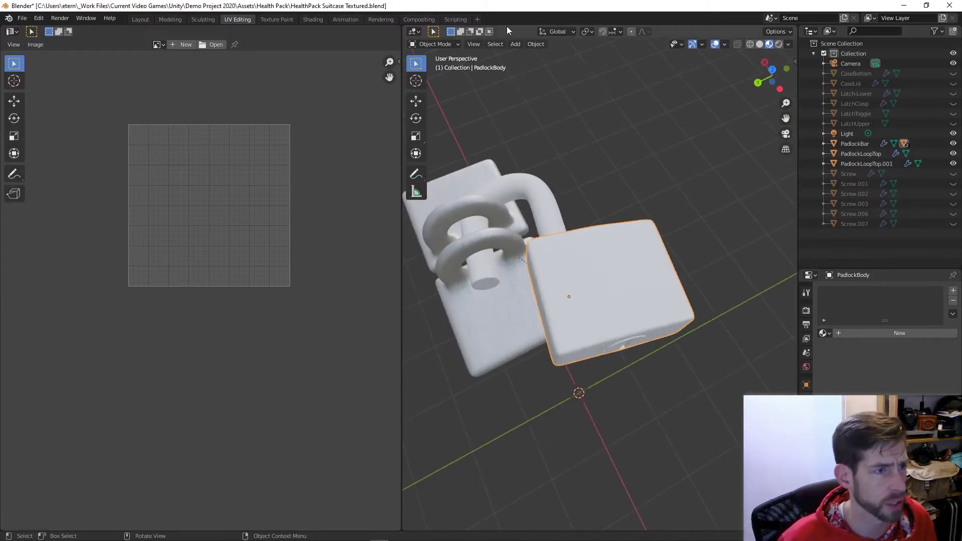
pyautogui.click(863, 335)
pyautogui.doubleClick(877, 332)
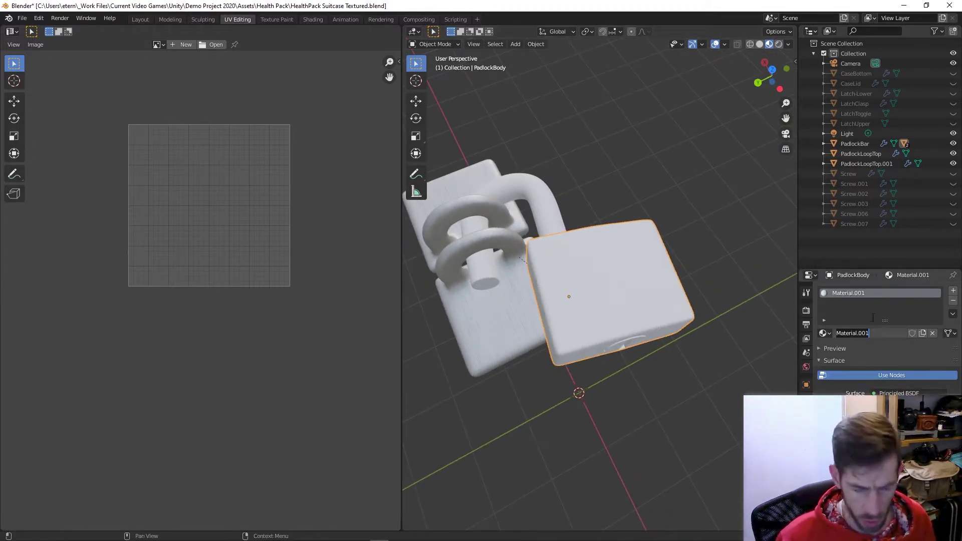
pyautogui.write('PadlockBo')
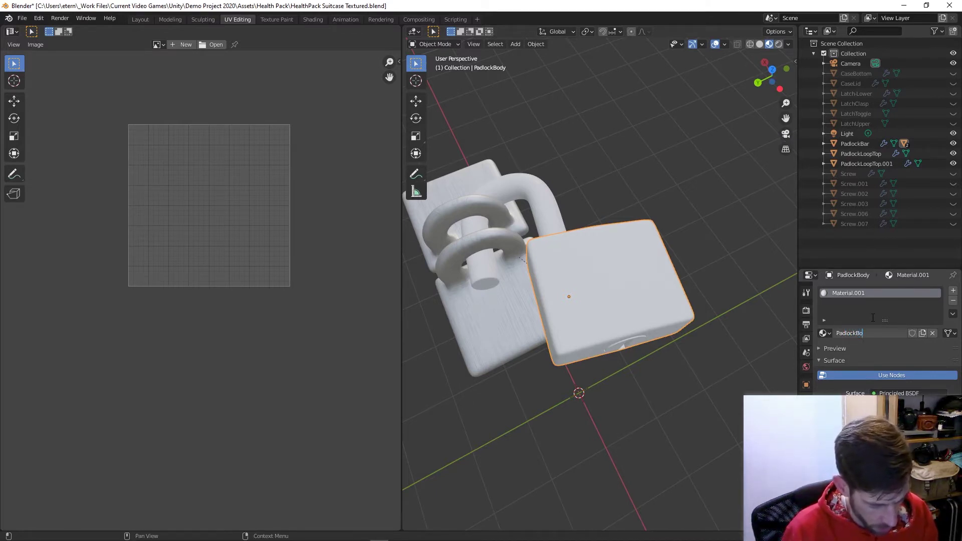
pyautogui.write('dy')
pyautogui.press('Return')
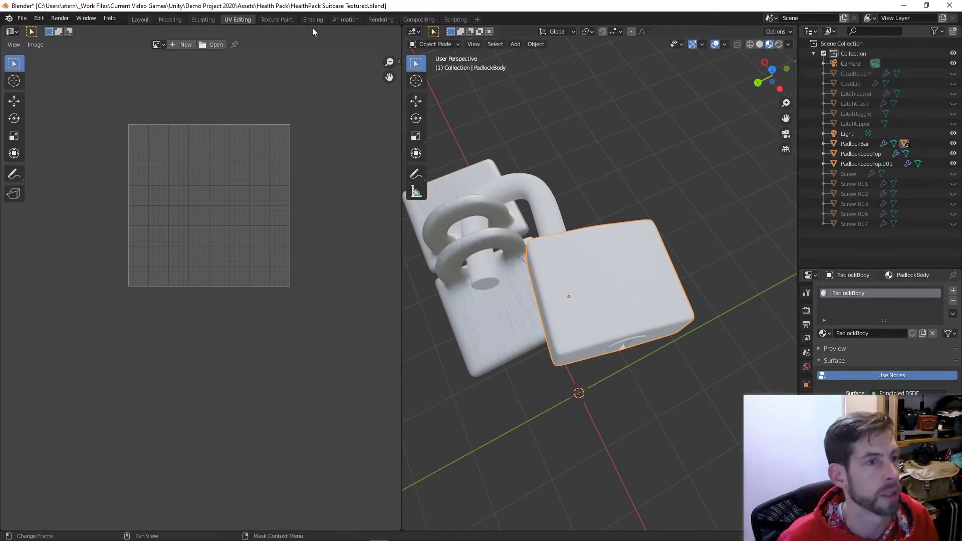
# Step: In the Shading workspace, add an Image Texture node and connect its Color to Base Color
pyautogui.click(315, 19)
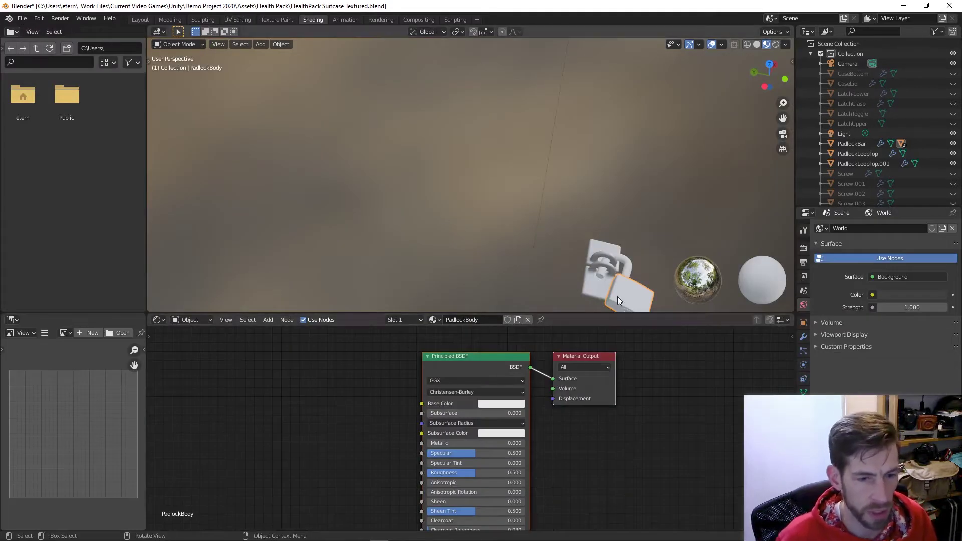
pyautogui.moveTo(626, 272); pyautogui.dragTo(469, 179, button='middle')
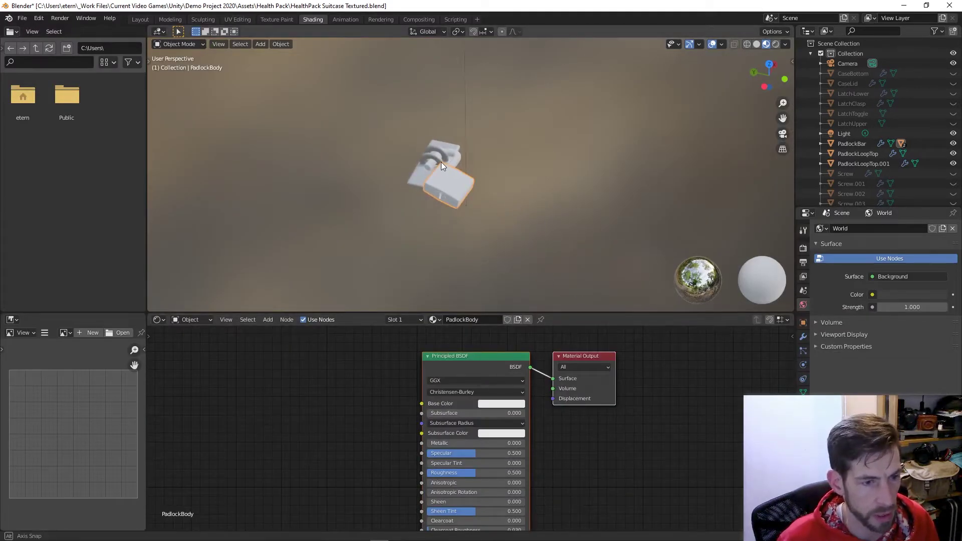
pyautogui.scroll(6, 441, 161)
pyautogui.scroll(-6, 442, 169)
pyautogui.moveTo(396, 213); pyautogui.dragTo(428, 303, button='middle')
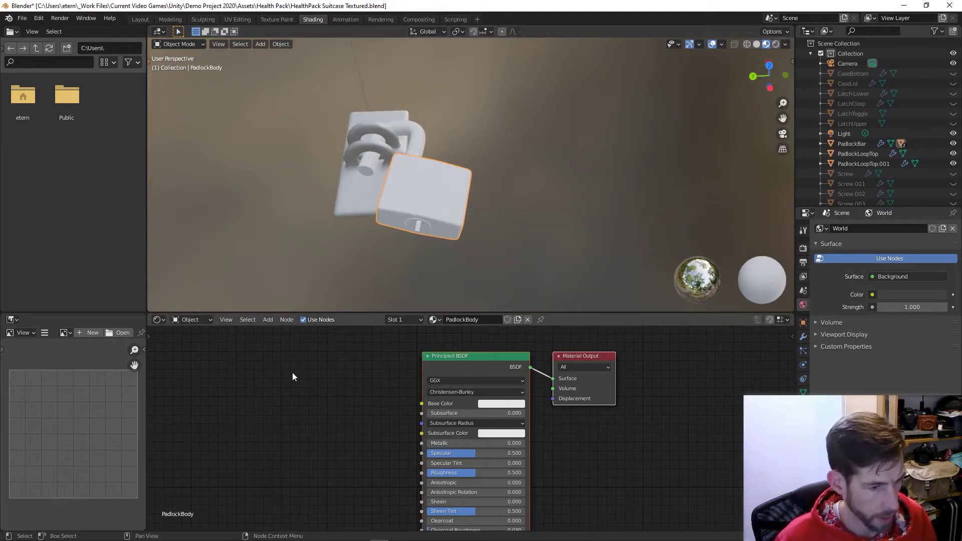
pyautogui.hotkey('shift', 'a')
pyautogui.moveTo(289, 383)
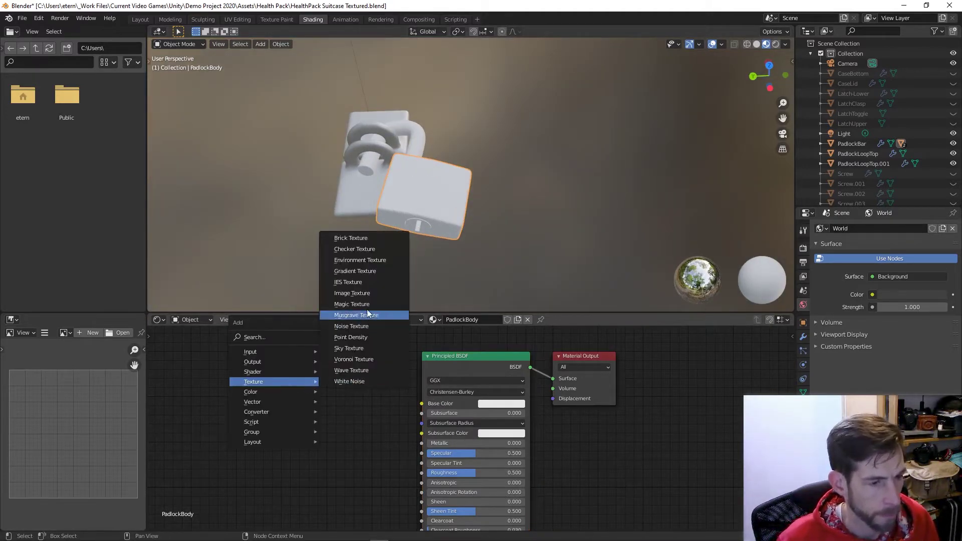
pyautogui.click(368, 293)
pyautogui.click(294, 401)
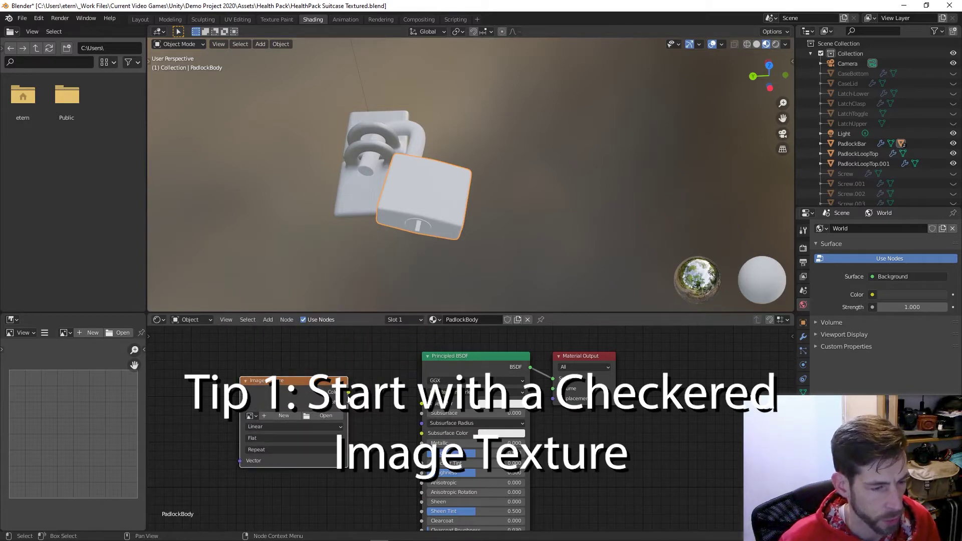
pyautogui.moveTo(349, 393); pyautogui.dragTo(422, 404)
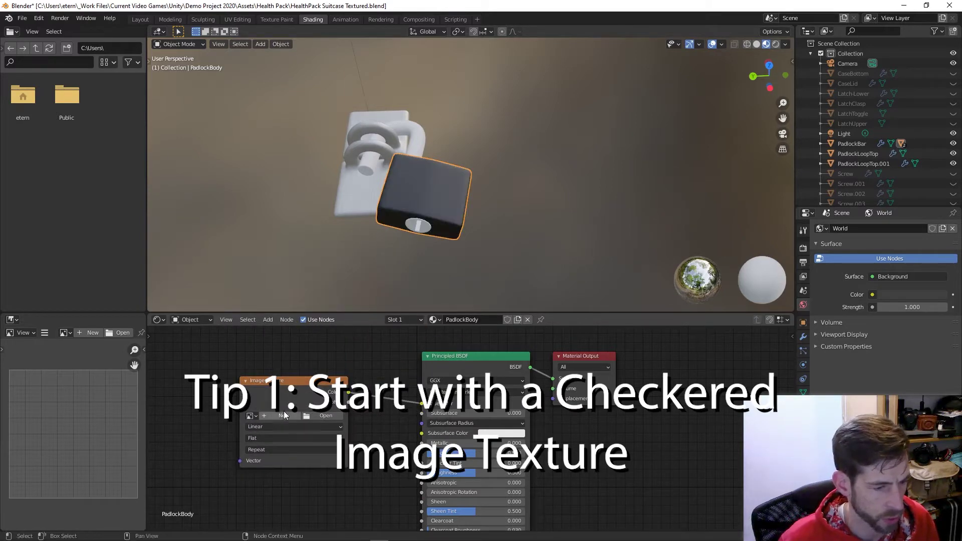
# Step: Load checkered texture.jpg from the Textures folder into the Image Texture node and inspect the checker pattern
pyautogui.click(323, 416)
pyautogui.doubleClick(383, 180)
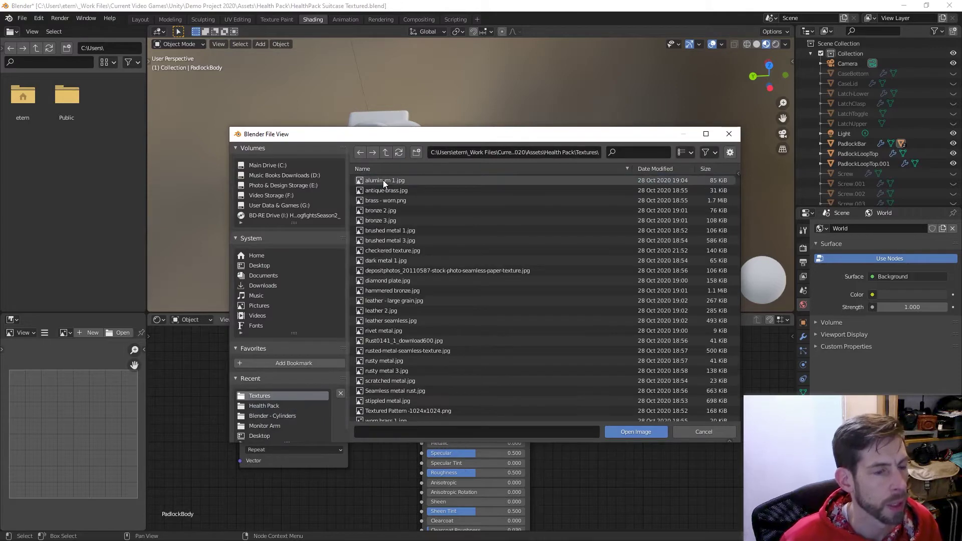
pyautogui.doubleClick(397, 251)
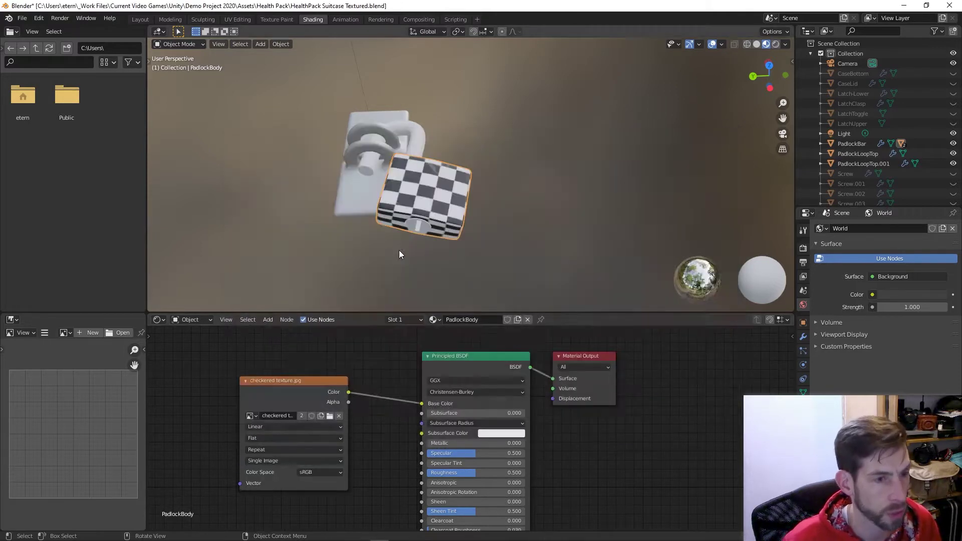
pyautogui.moveTo(389, 208); pyautogui.dragTo(422, 176, button='middle')
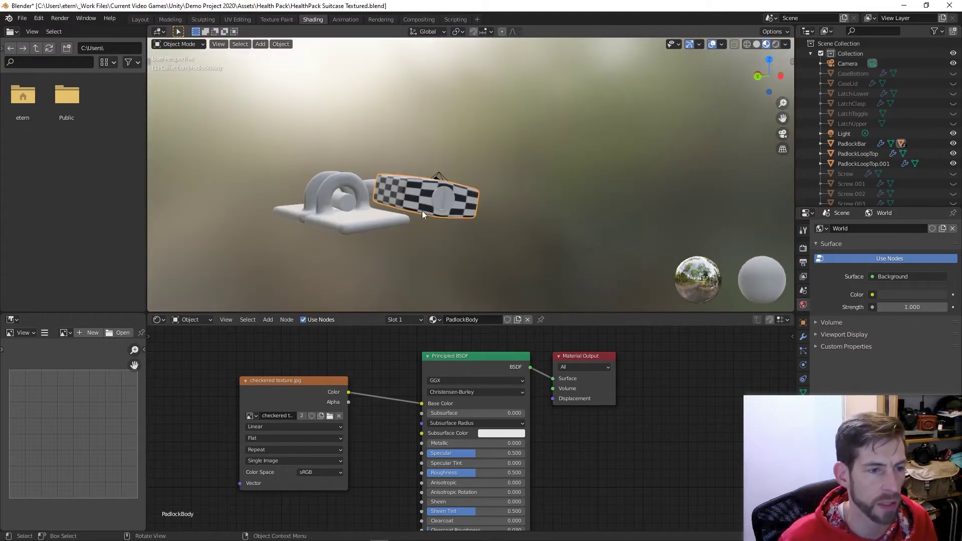
pyautogui.moveTo(422, 210); pyautogui.dragTo(411, 193, button='middle')
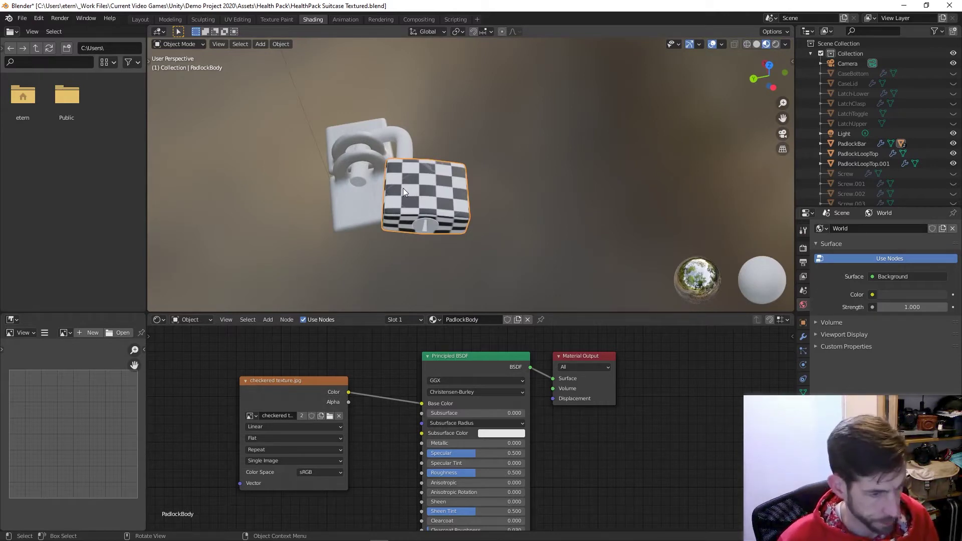
pyautogui.moveTo(437, 191); pyautogui.dragTo(434, 170, button='middle')
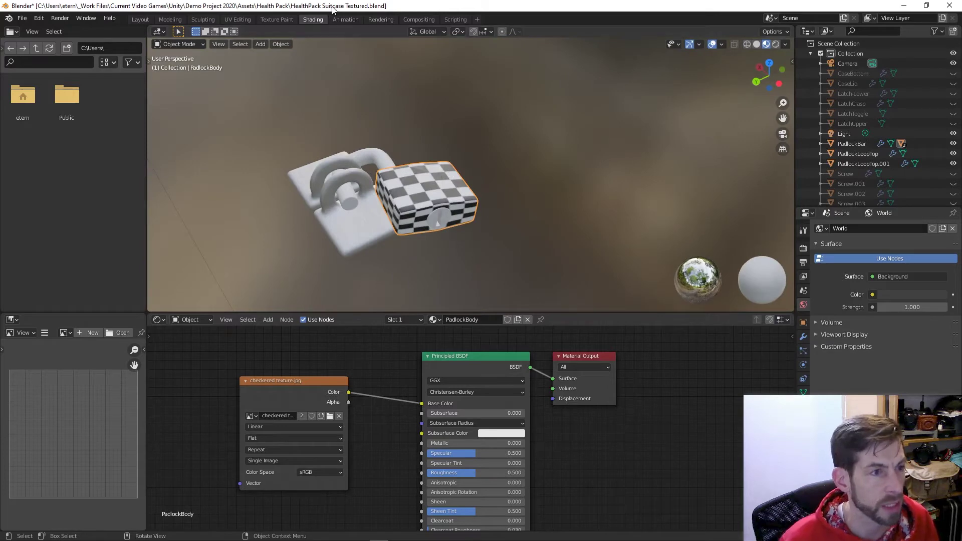
# Step: Switch to UV Editing and zoom out the UV editor to show the UV layout
pyautogui.click(237, 19)
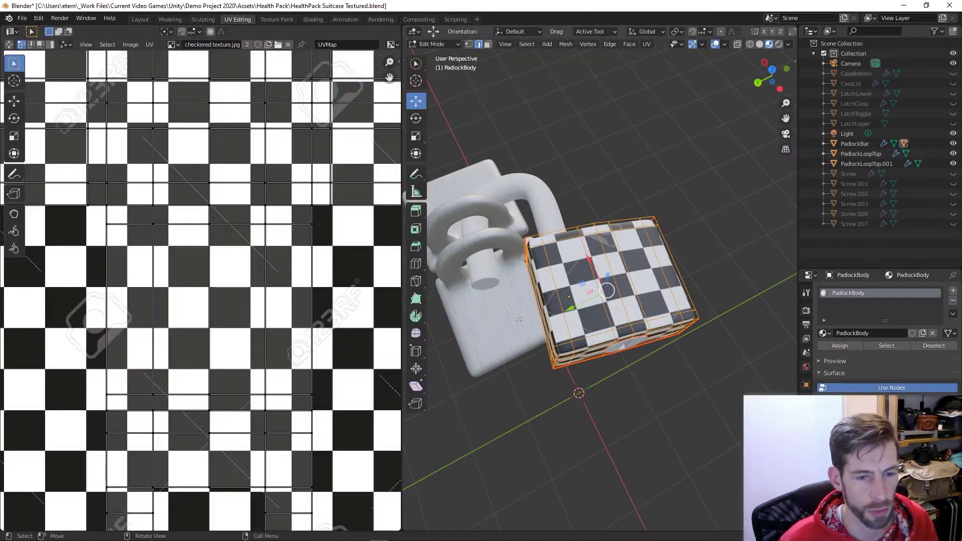
pyautogui.moveTo(454, 201); pyautogui.dragTo(406, 236, button='middle')
pyautogui.scroll(-4, 198, 278)
pyautogui.scroll(-1, 197, 278)
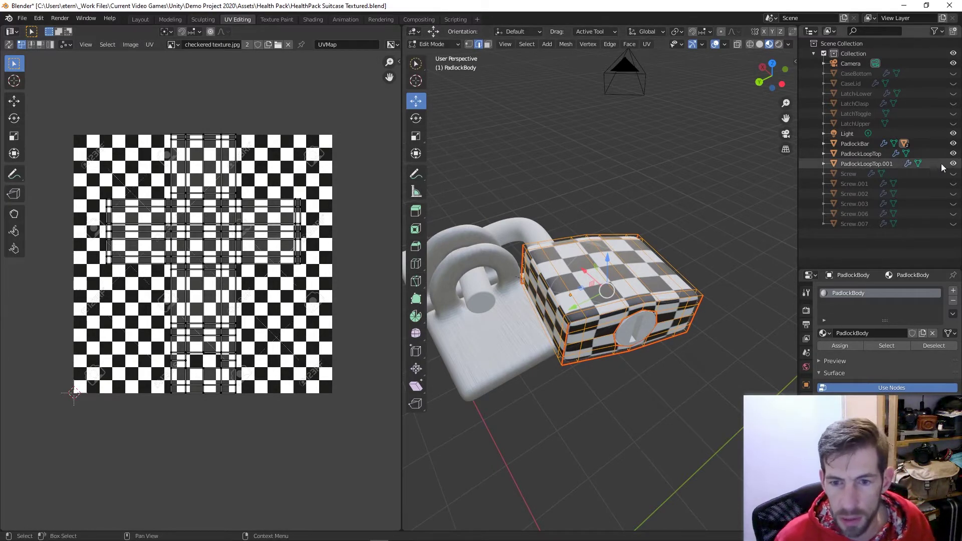
# Step: Expand PadlockBar and PadlockBody in the Outliner and hide the PadlockCylinder keyhole
pyautogui.click(824, 144)
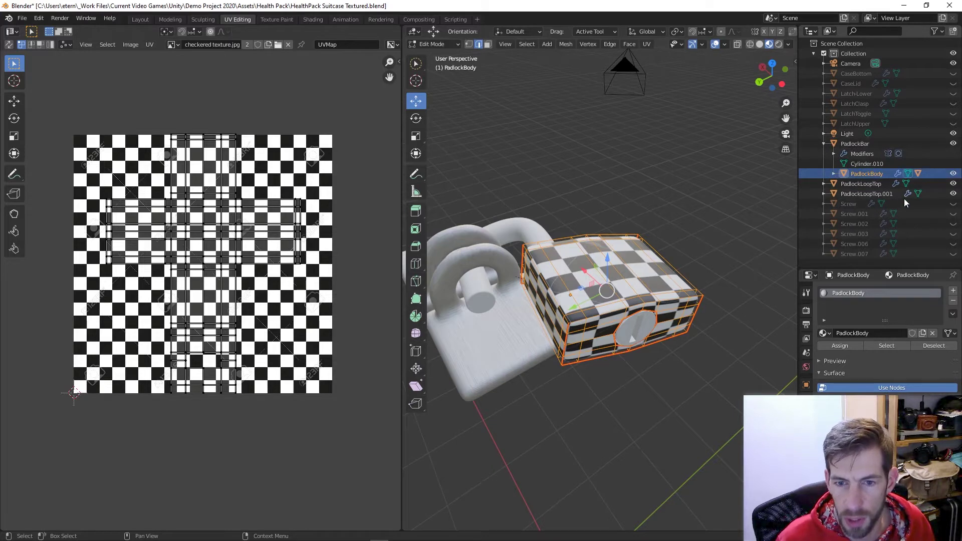
pyautogui.click(835, 173)
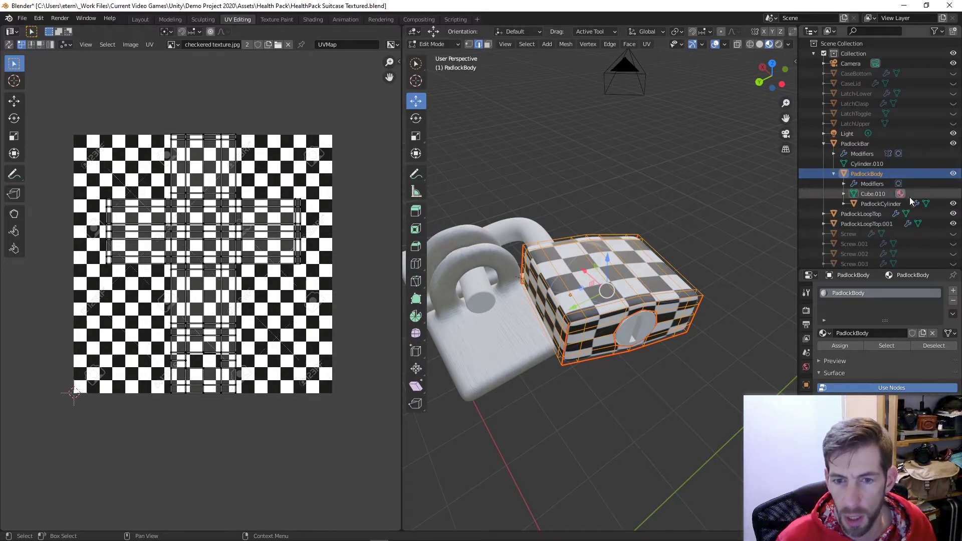
pyautogui.click(953, 203)
pyautogui.moveTo(577, 236); pyautogui.dragTo(675, 344, button='middle')
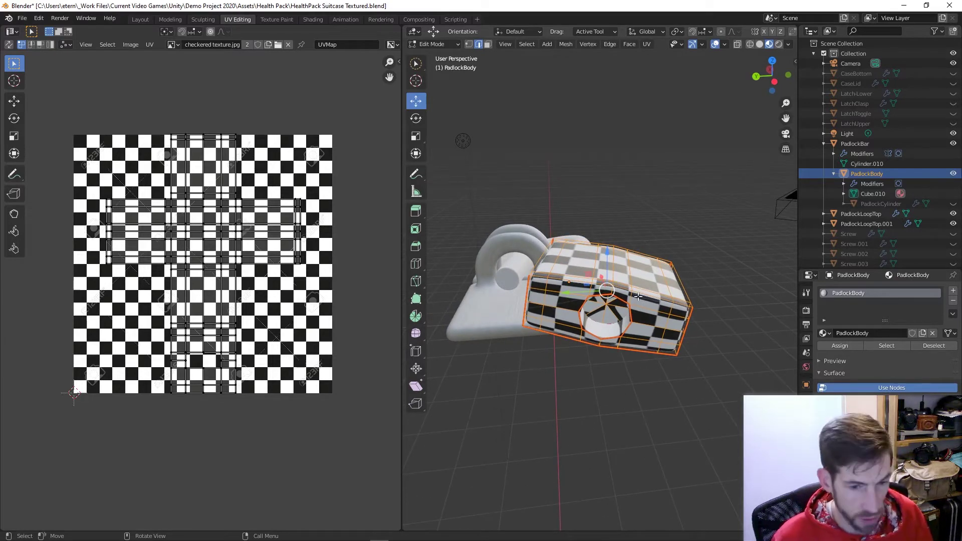
pyautogui.press('u')
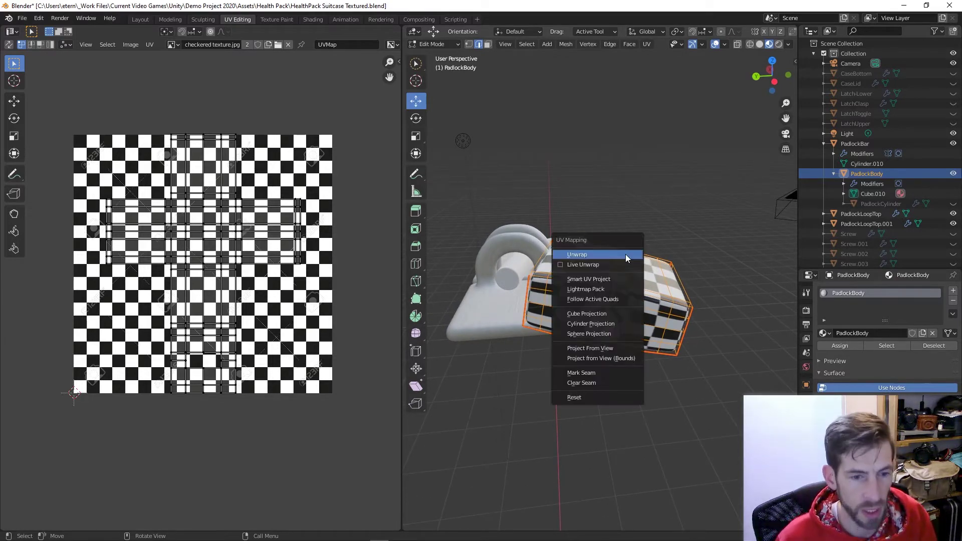
pyautogui.click(626, 254)
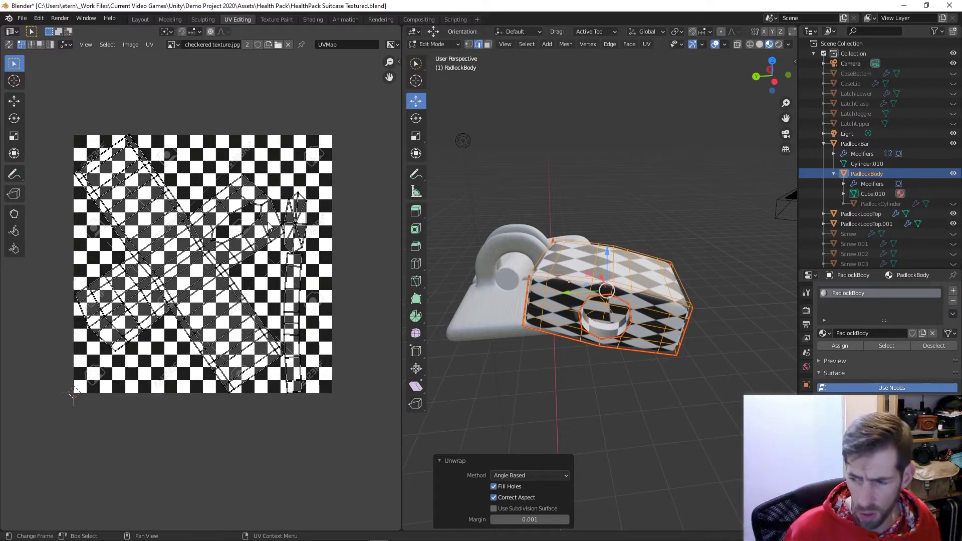
pyautogui.moveTo(551, 300); pyautogui.dragTo(503, 341, button='middle')
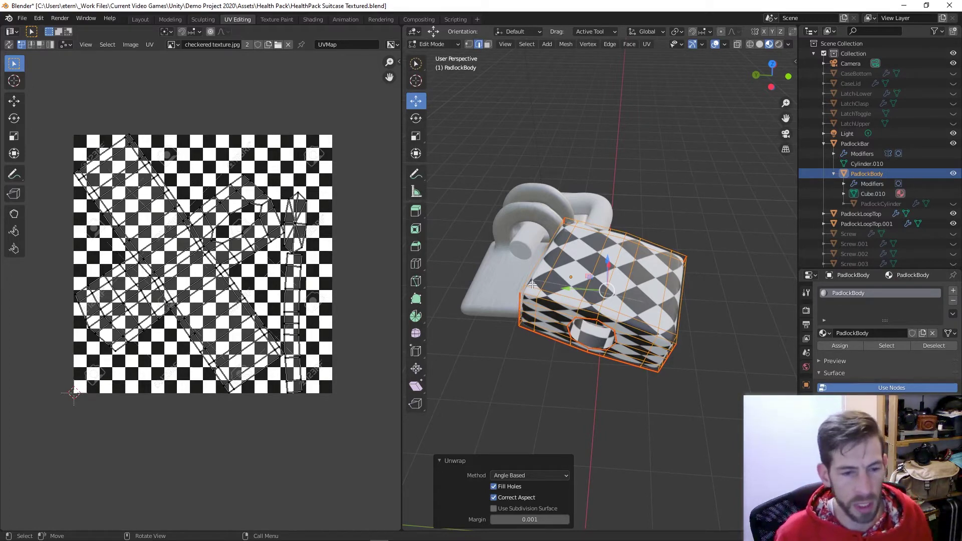
pyautogui.moveTo(533, 284); pyautogui.dragTo(647, 308, button='middle')
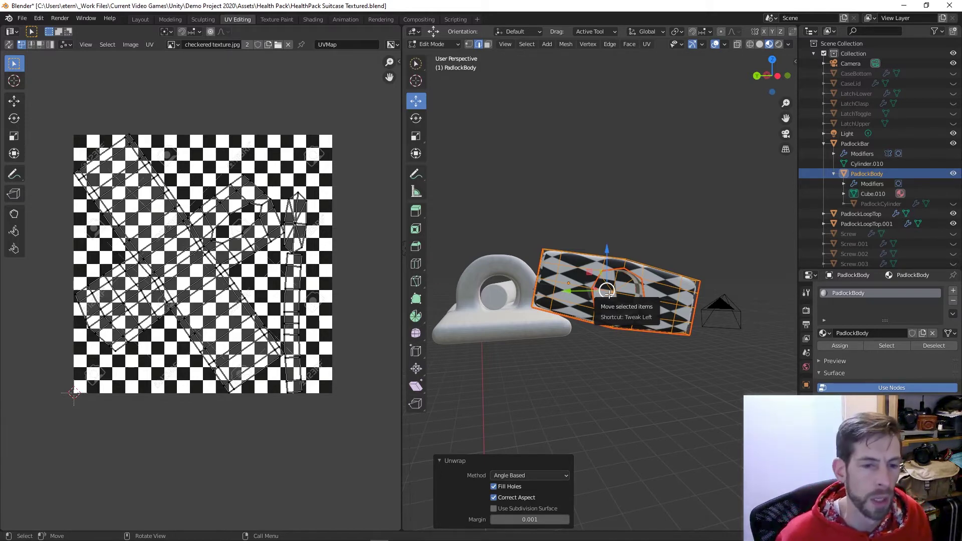
pyautogui.moveTo(608, 293); pyautogui.dragTo(624, 337, button='middle')
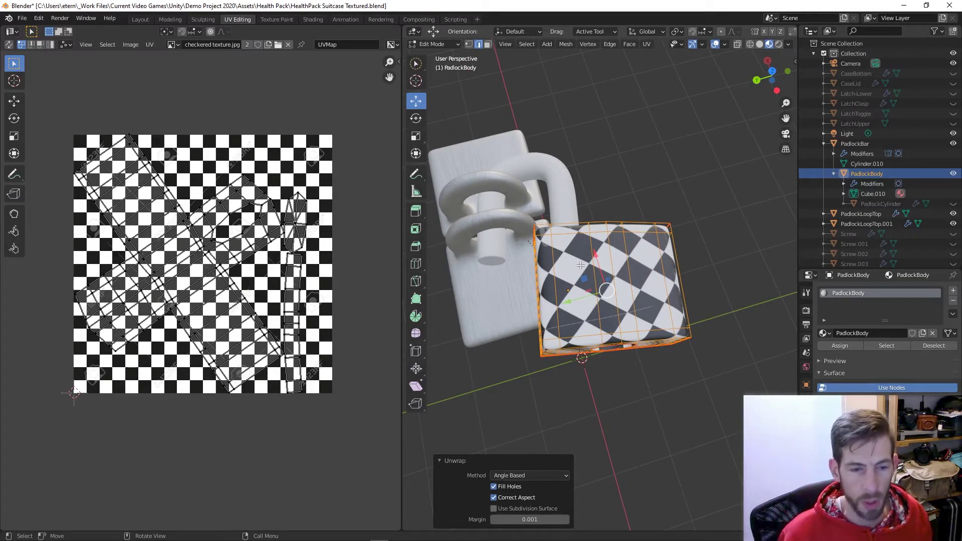
pyautogui.moveTo(561, 281); pyautogui.dragTo(575, 311, button='middle')
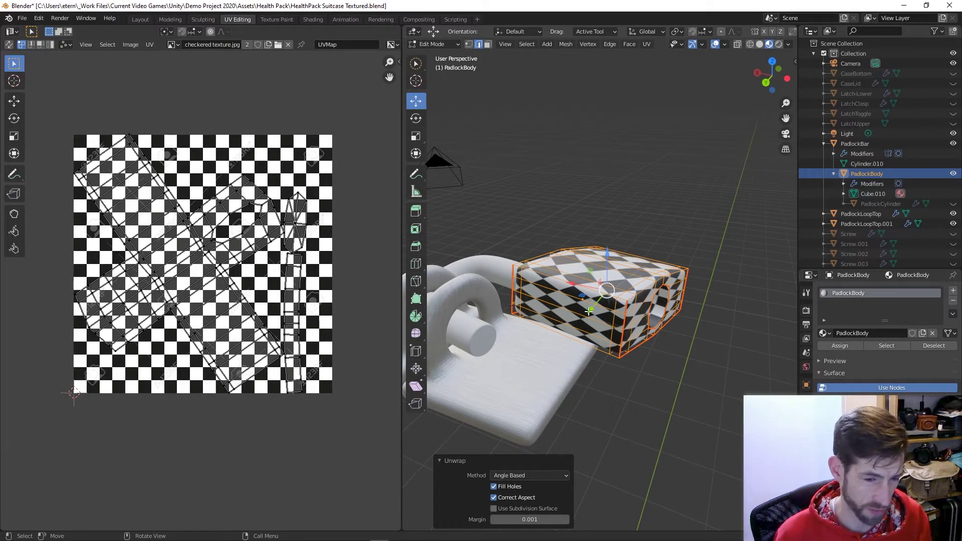
pyautogui.moveTo(599, 294); pyautogui.dragTo(558, 330, button='middle')
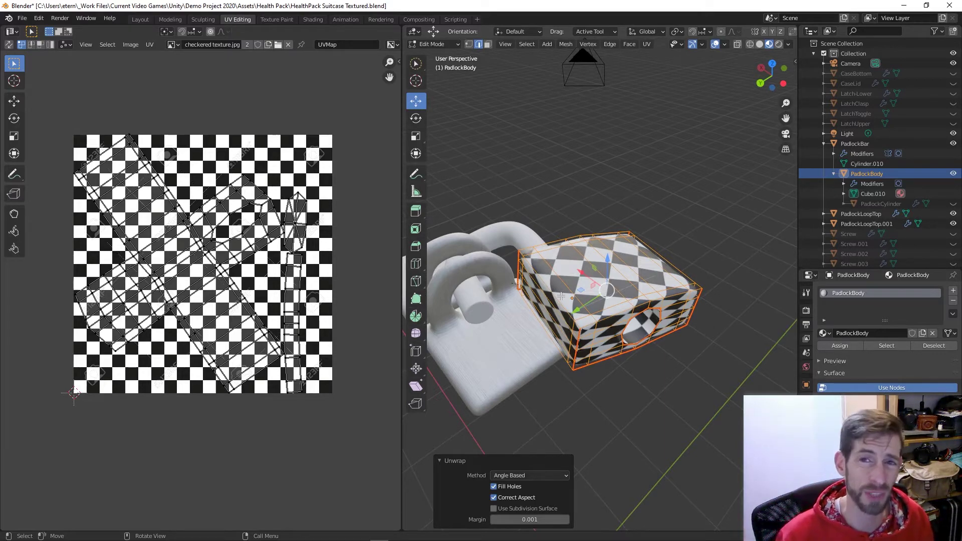
pyautogui.moveTo(573, 310); pyautogui.dragTo(604, 288, button='middle')
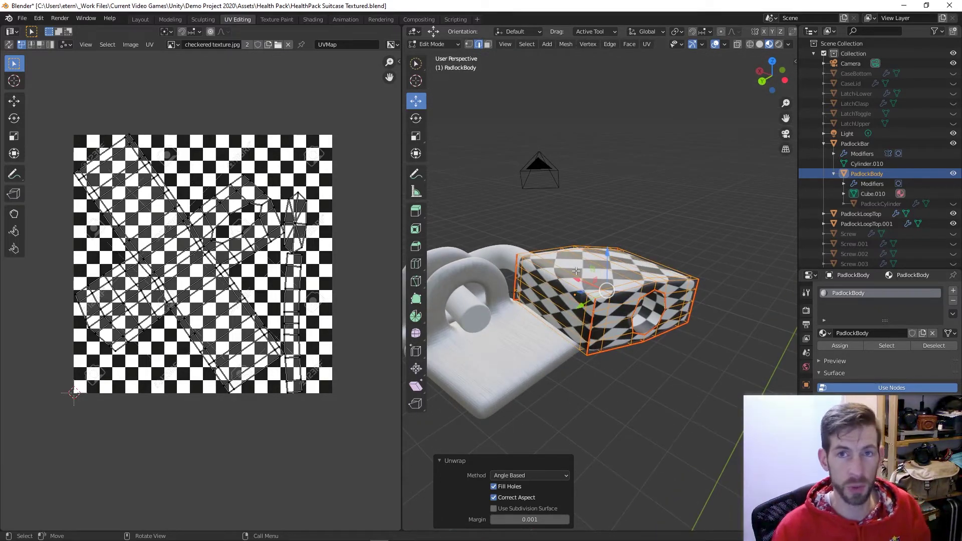
pyautogui.moveTo(576, 271); pyautogui.dragTo(542, 306, button='middle')
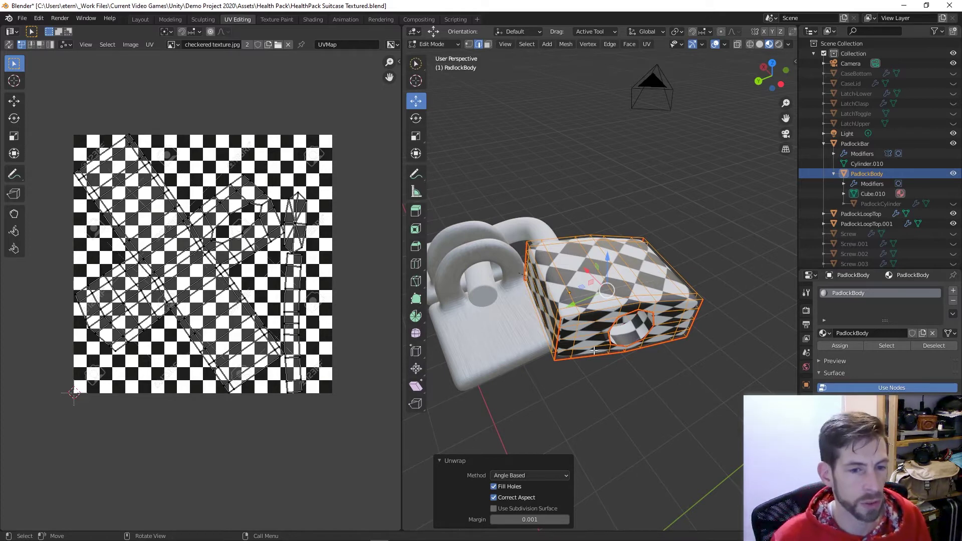
# Step: In Object Mode apply All Transforms to PadlockBody, then return to Edit Mode
pyautogui.press('Tab')
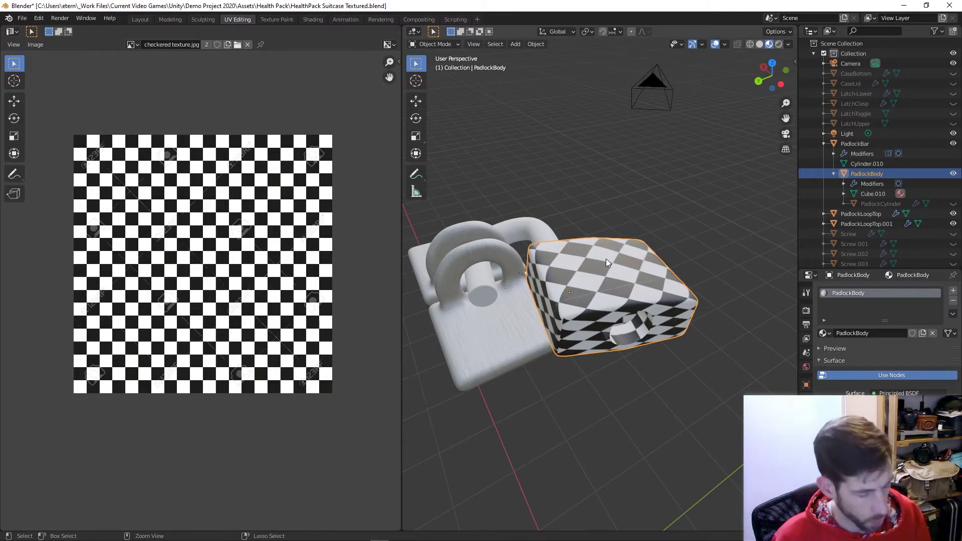
pyautogui.hotkey('ctrl', 'a')
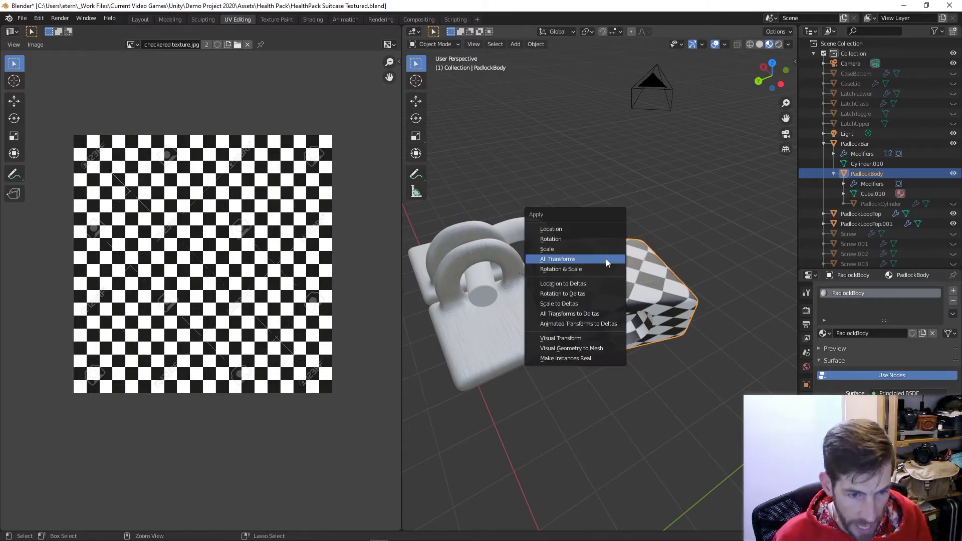
pyautogui.click(581, 259)
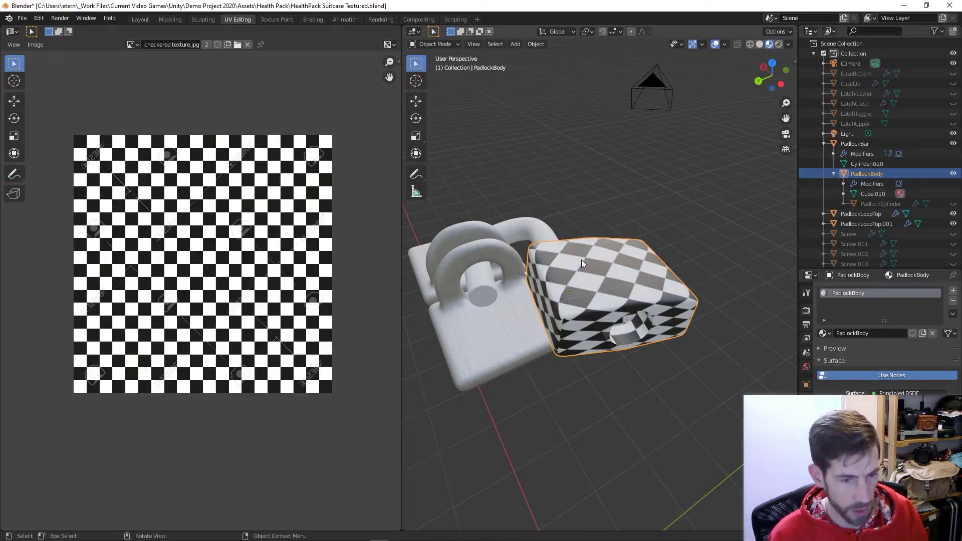
pyautogui.press('Tab')
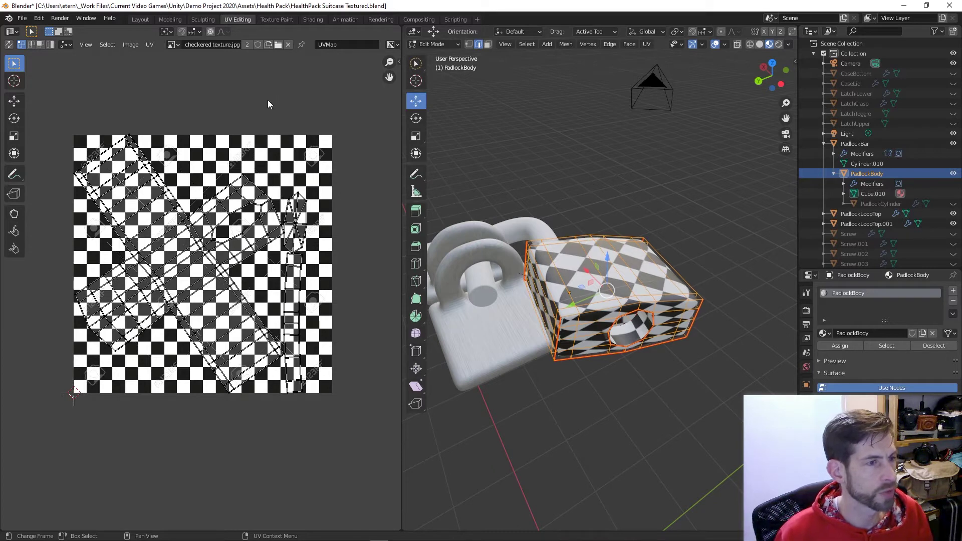
# Step: Unlink the checker image from the UV editor and frame the whole UV layout
pyautogui.click(289, 47)
pyautogui.scroll(7, 184, 243)
pyautogui.scroll(3, 188, 243)
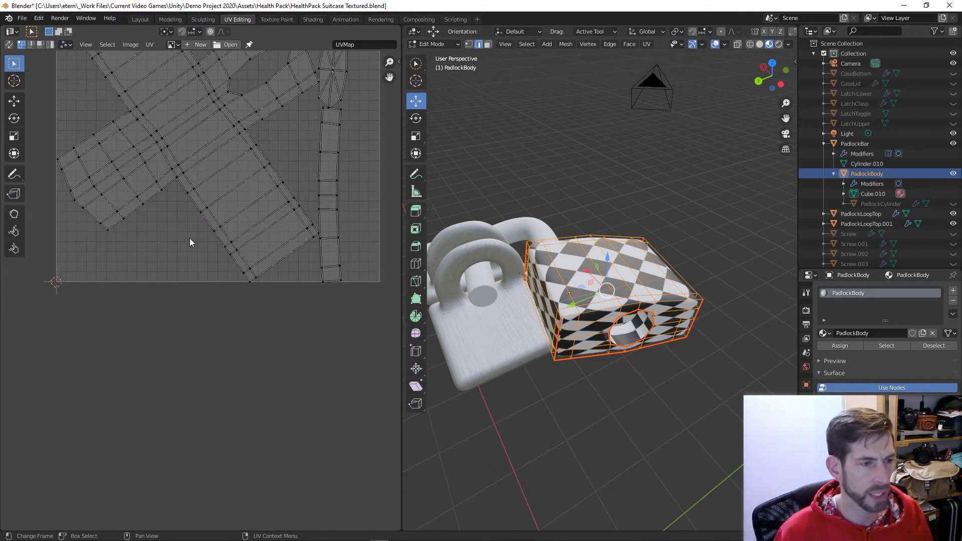
pyautogui.press('Home')
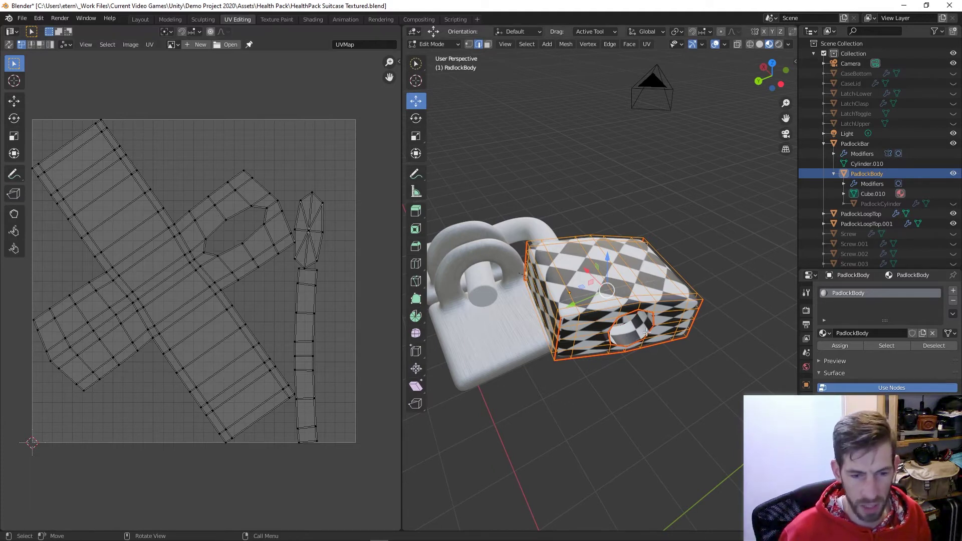
pyautogui.moveTo(615, 325); pyautogui.dragTo(621, 277, button='middle')
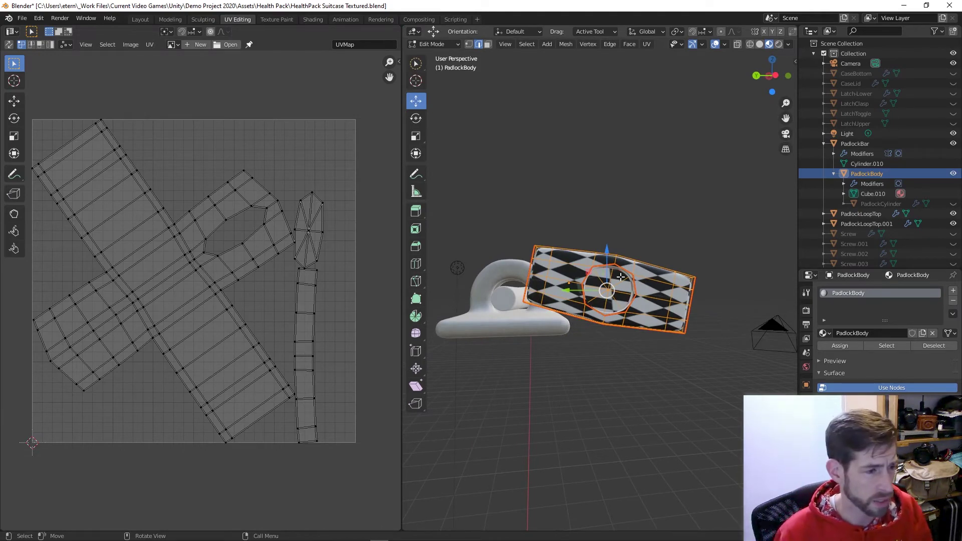
pyautogui.moveTo(583, 274); pyautogui.dragTo(588, 326, button='middle')
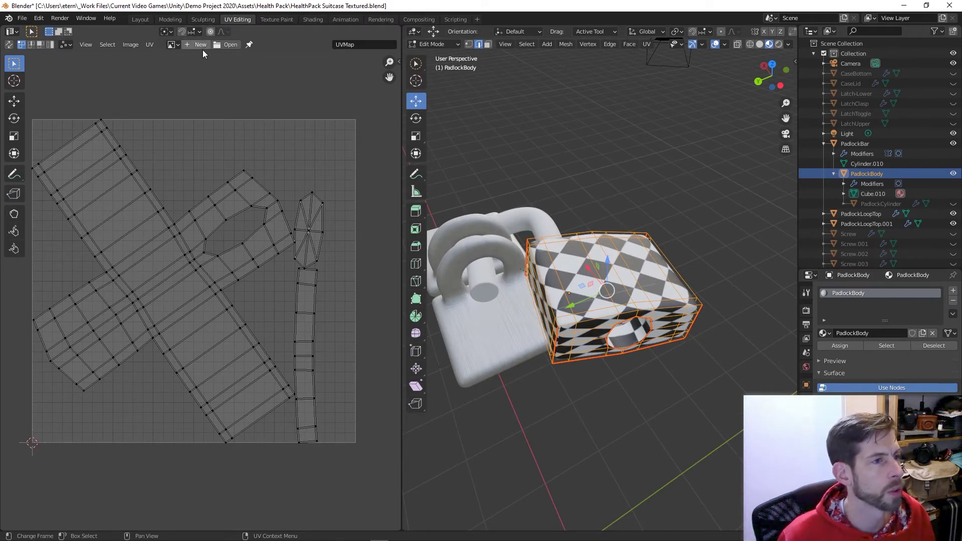
# Step: Reassign checkered texture.jpg as the UV editor's image behind the PadlockBody islands
pyautogui.click(177, 44)
pyautogui.click(188, 69)
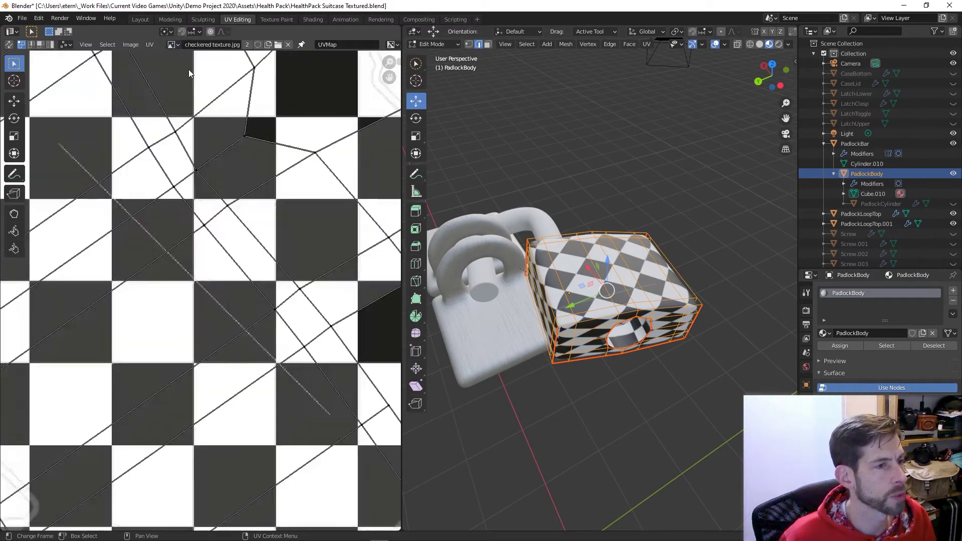
pyautogui.scroll(-9, 235, 178)
pyautogui.scroll(5, 235, 174)
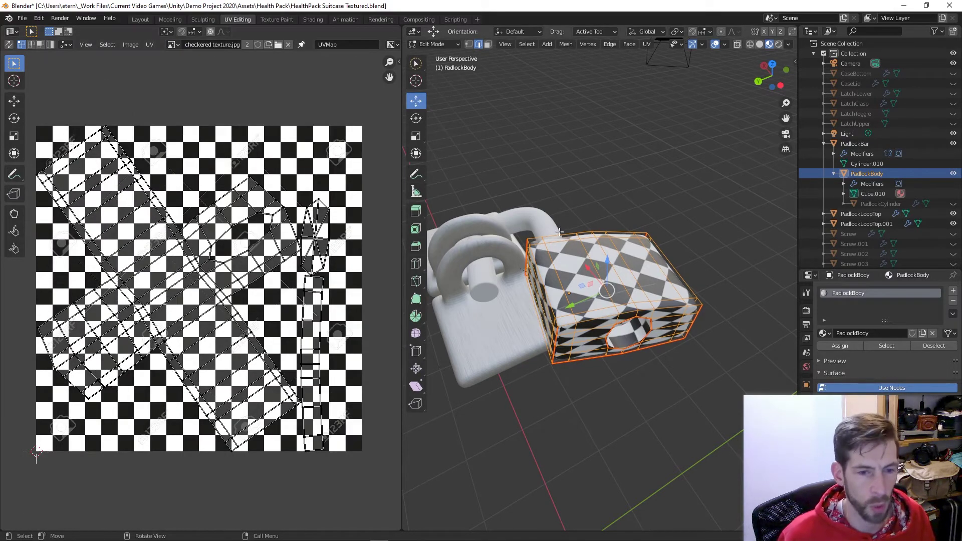
# Step: Apply All Transforms to PadlockBody again in Object Mode and re-enter Edit Mode
pyautogui.press('Tab')
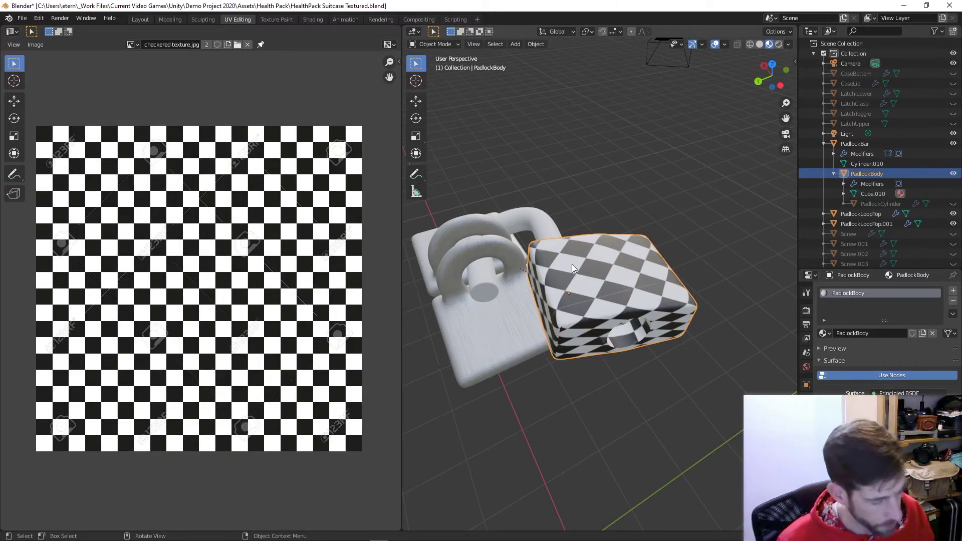
pyautogui.hotkey('ctrl', 'a')
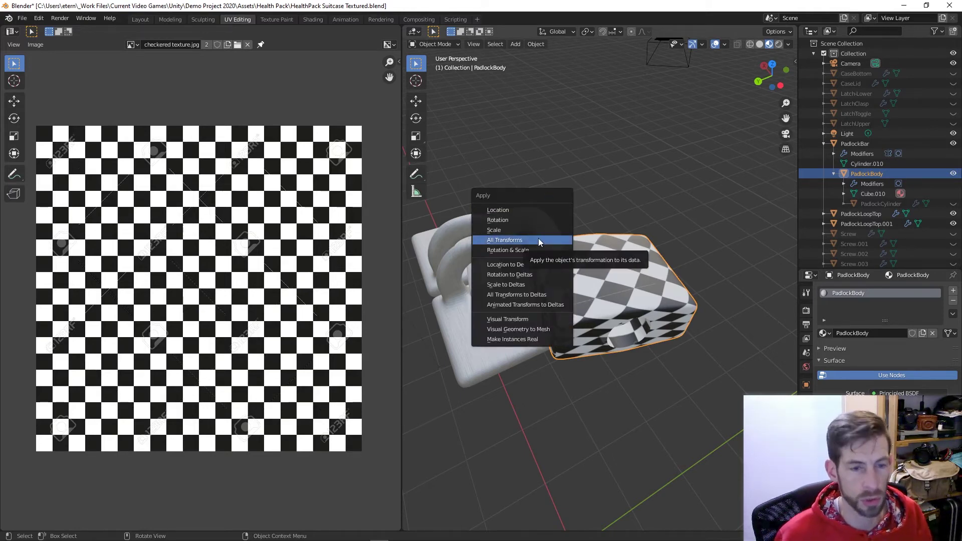
pyautogui.click(538, 240)
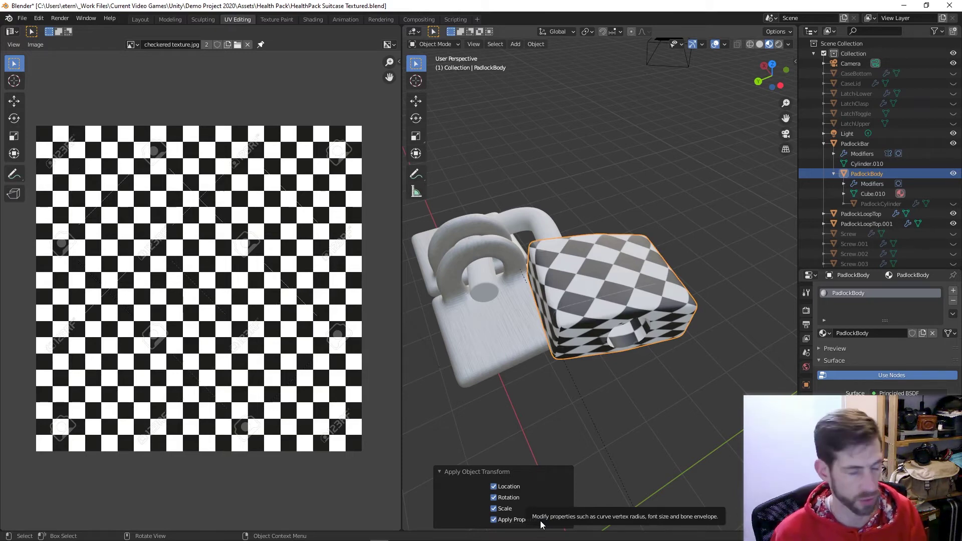
pyautogui.press('Tab')
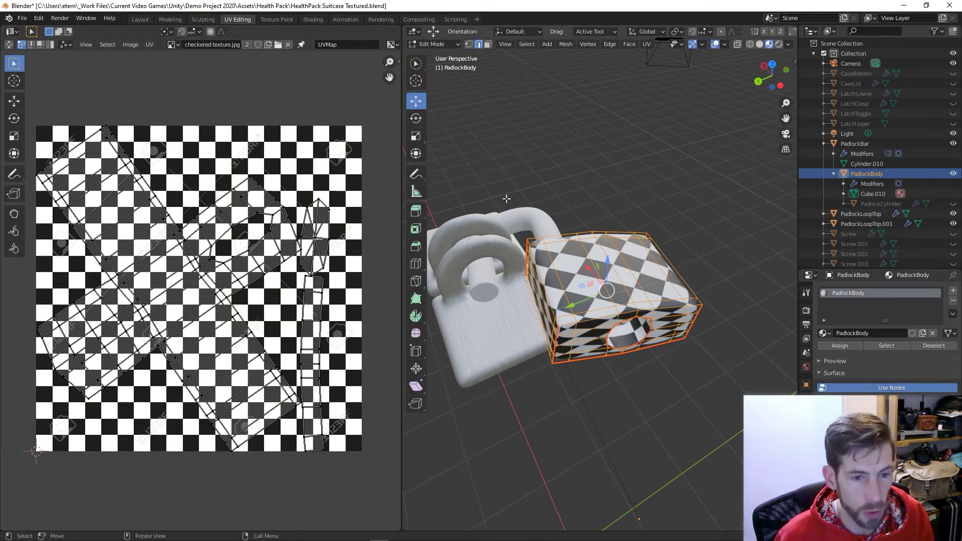
# Step: Re-unwrap PadlockBody's UVs (Angle Based, 0.001 margin) and orbit to confirm square checkers
pyautogui.press('u')
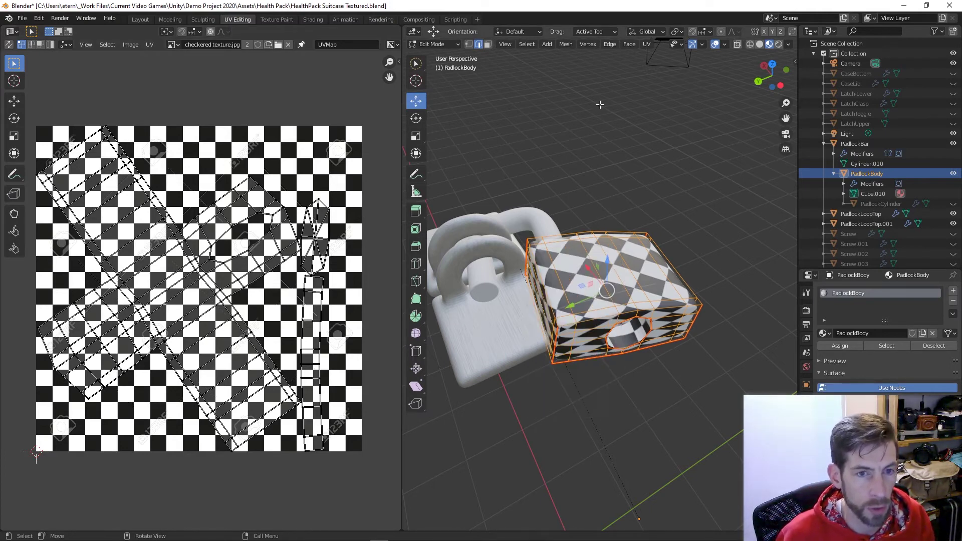
pyautogui.click(647, 44)
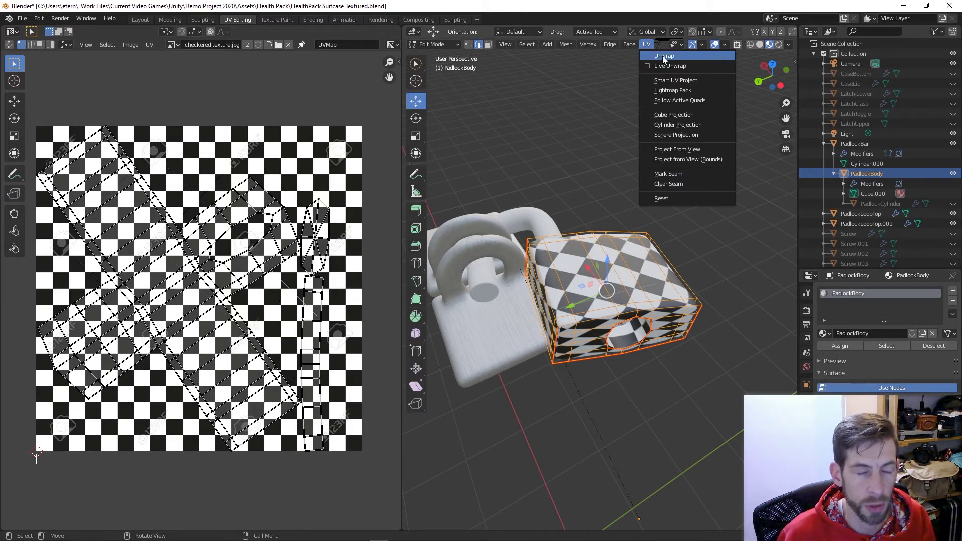
pyautogui.click(663, 57)
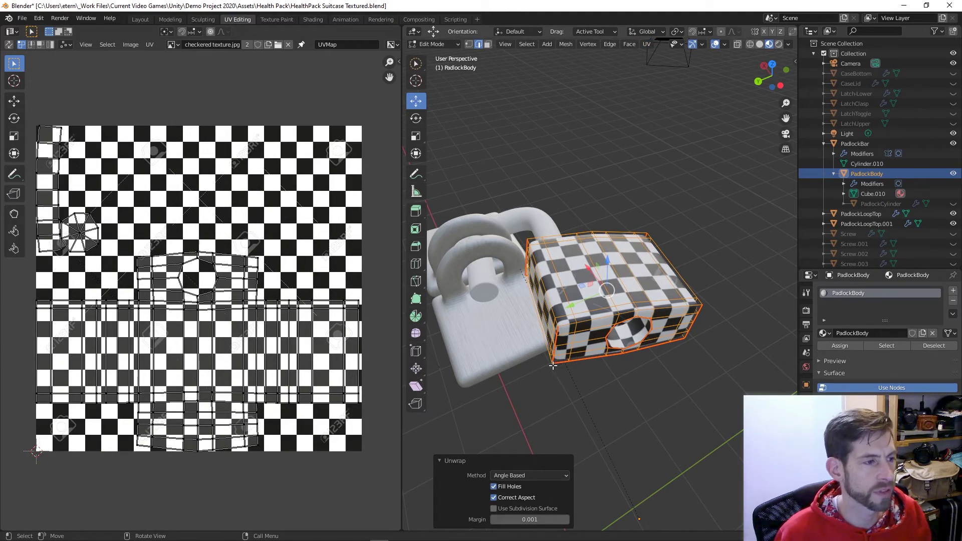
pyautogui.moveTo(575, 360); pyautogui.dragTo(551, 409, button='middle')
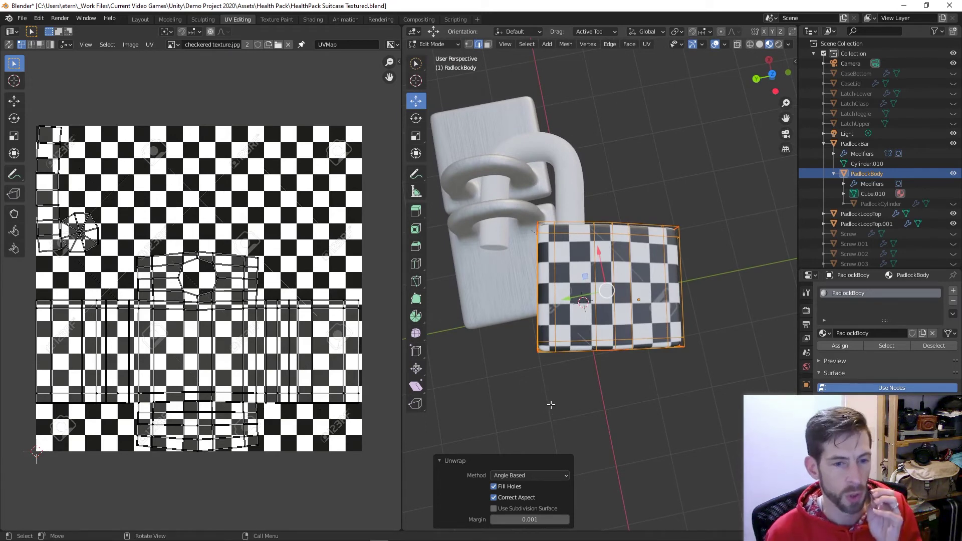
pyautogui.moveTo(647, 391); pyautogui.dragTo(568, 332, button='middle')
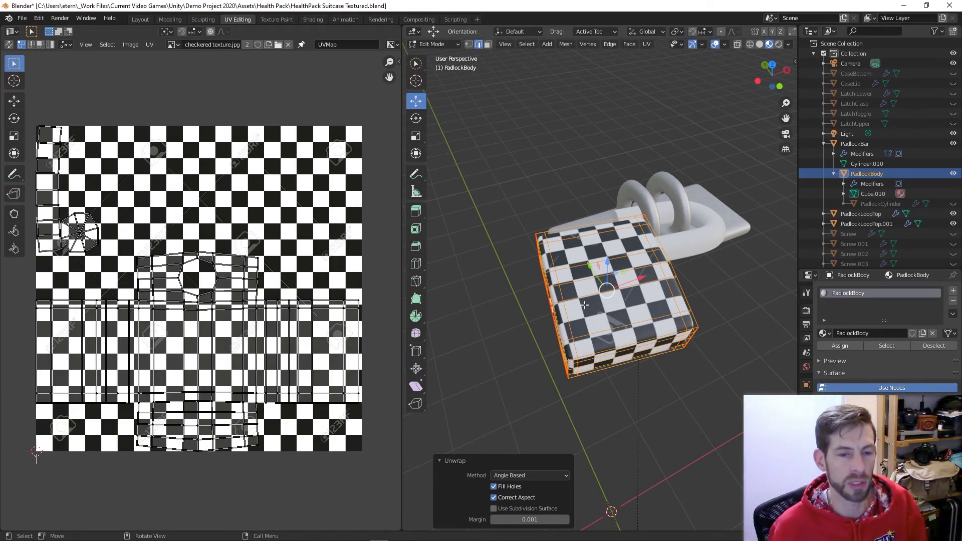
pyautogui.moveTo(530, 327); pyautogui.dragTo(656, 270, button='middle')
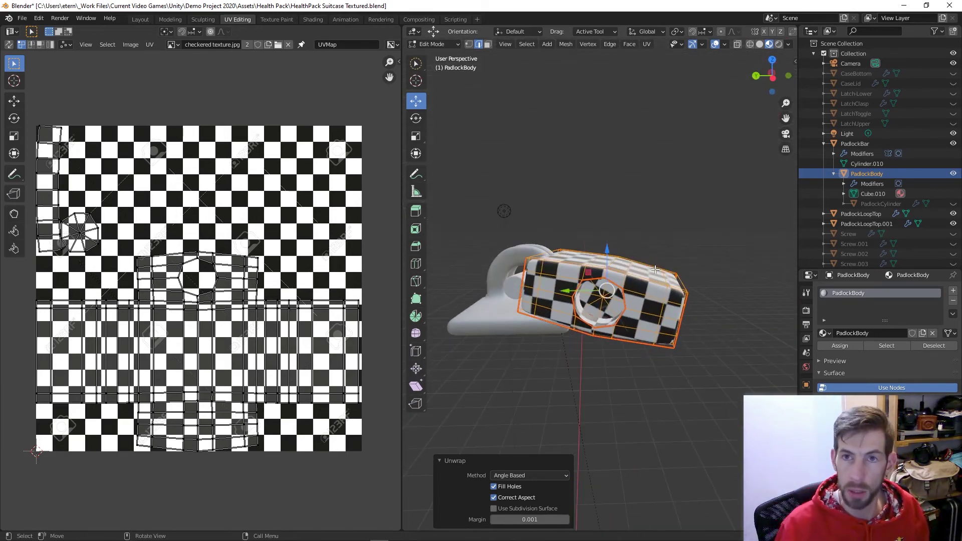